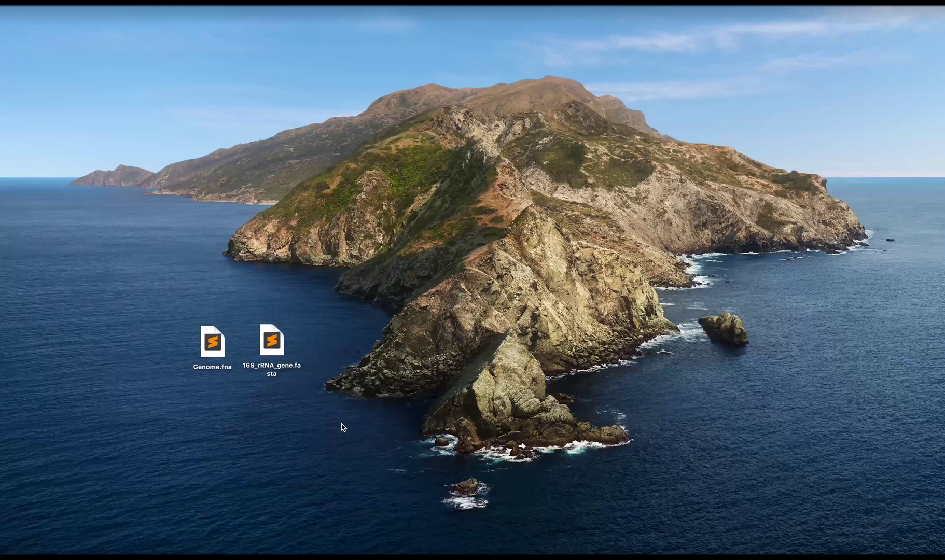
Step: Open Genome.fna from the desktop, look over its contig sequences, and minimize the file window
double_click(206, 353)
scroll(206, 354, "up", 10)
scroll(255, 357, "up", 10)
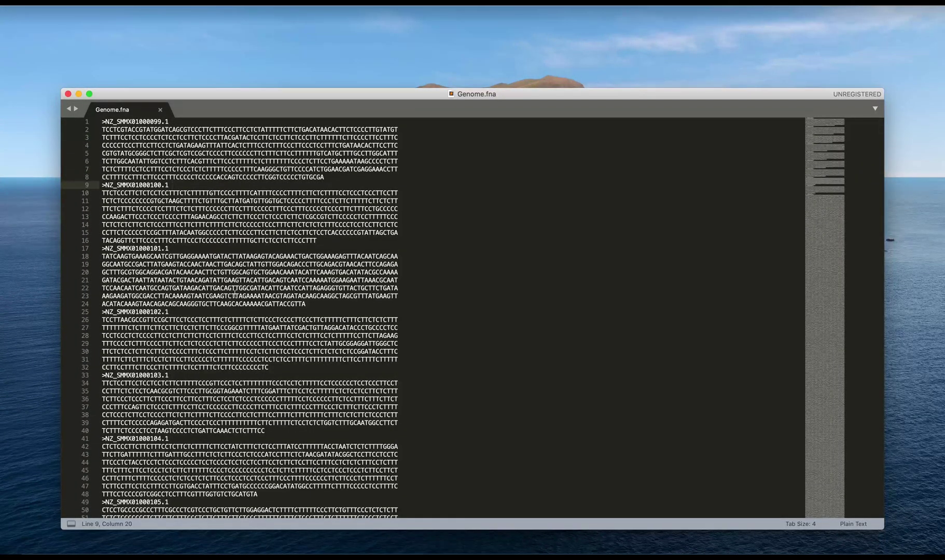
left_click(79, 94)
Step: Open 16S_rRNA_gene.fasta from the desktop and delete the run of gap dashes within the sequence
left_click(284, 365)
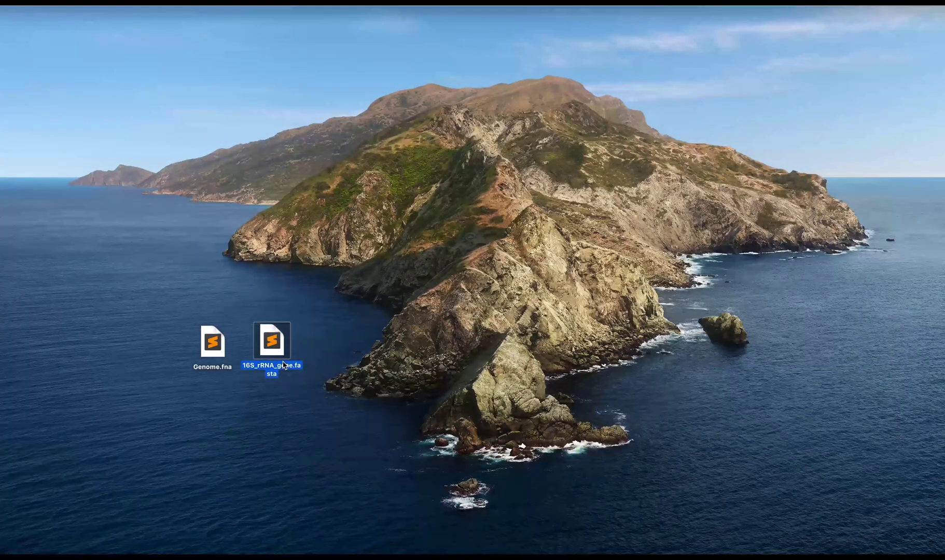
double_click(284, 365)
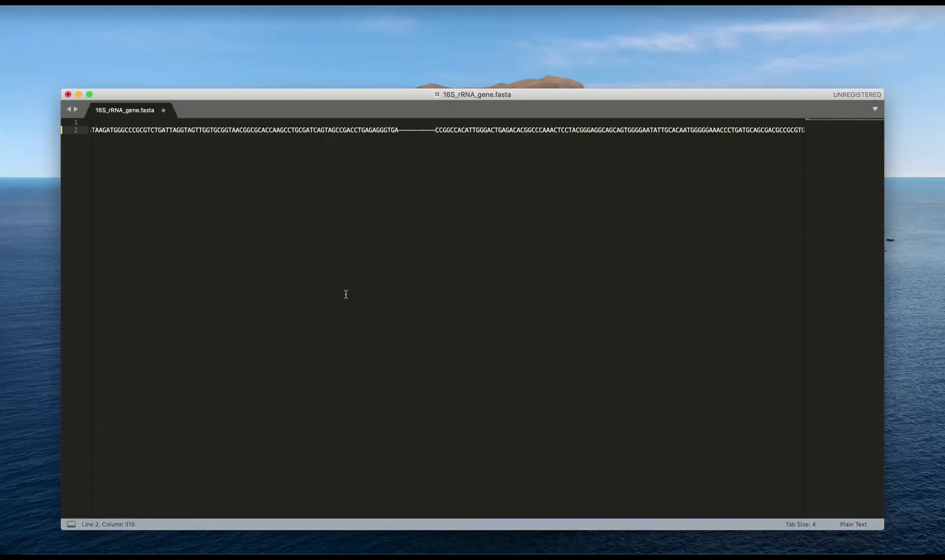
left_click(417, 131)
double_click(417, 130)
key("BackSpace")
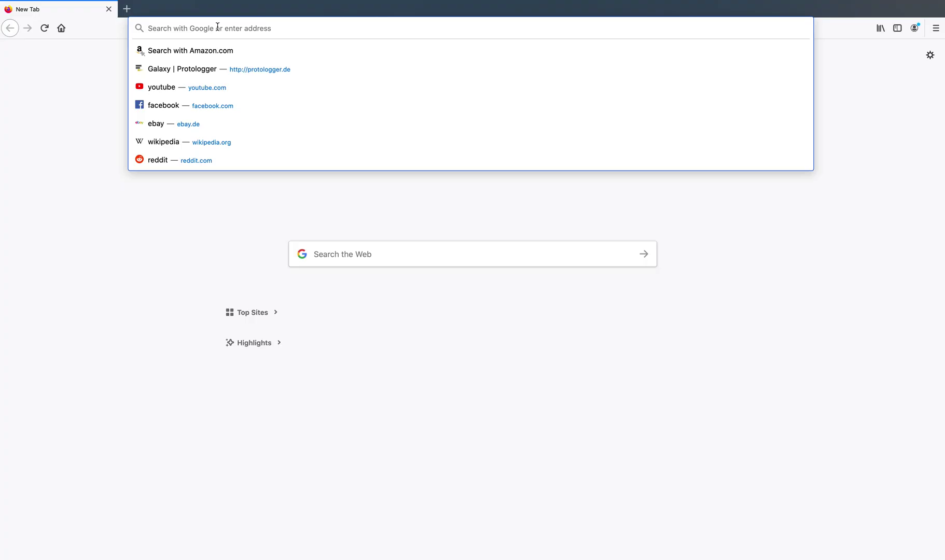
Step: Go to protologger.de in the web browser and open the account registration form from the login page
type("protologg")
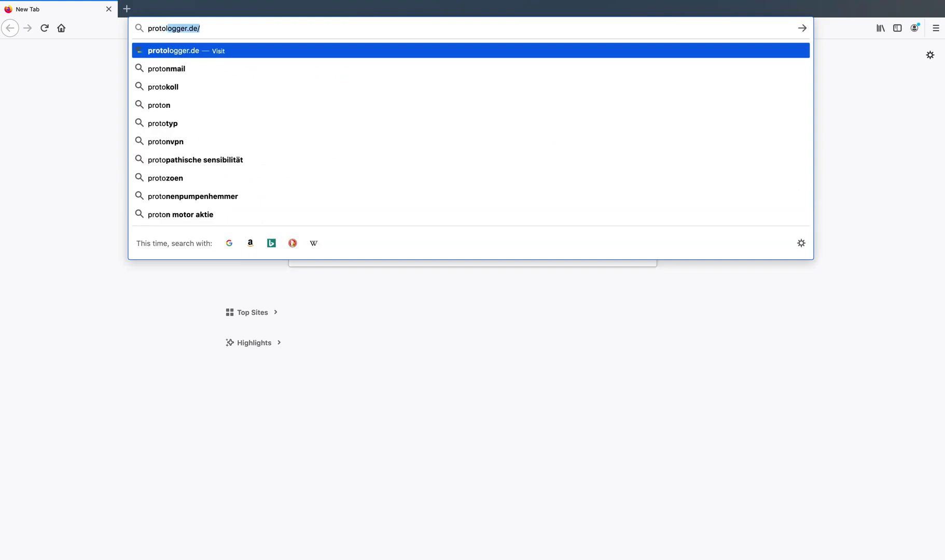
type("er.de")
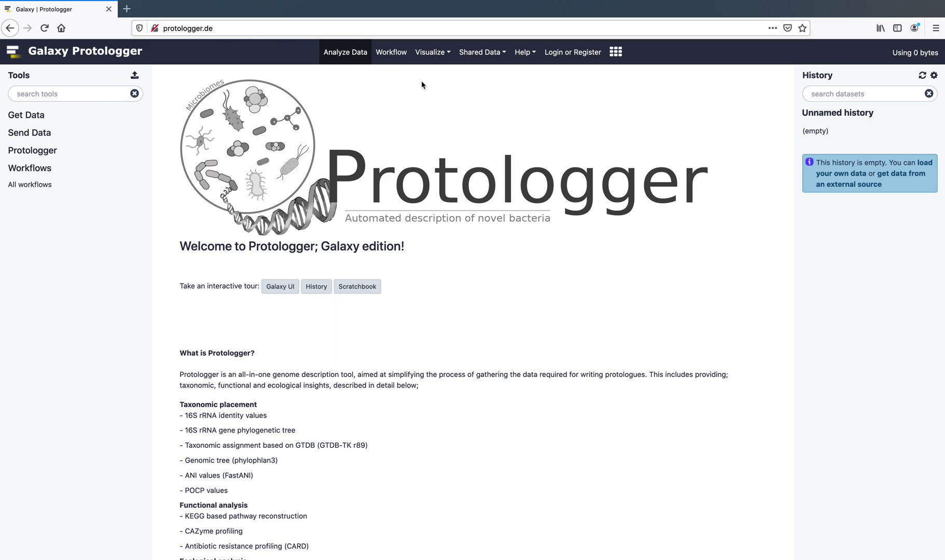
left_click(564, 54)
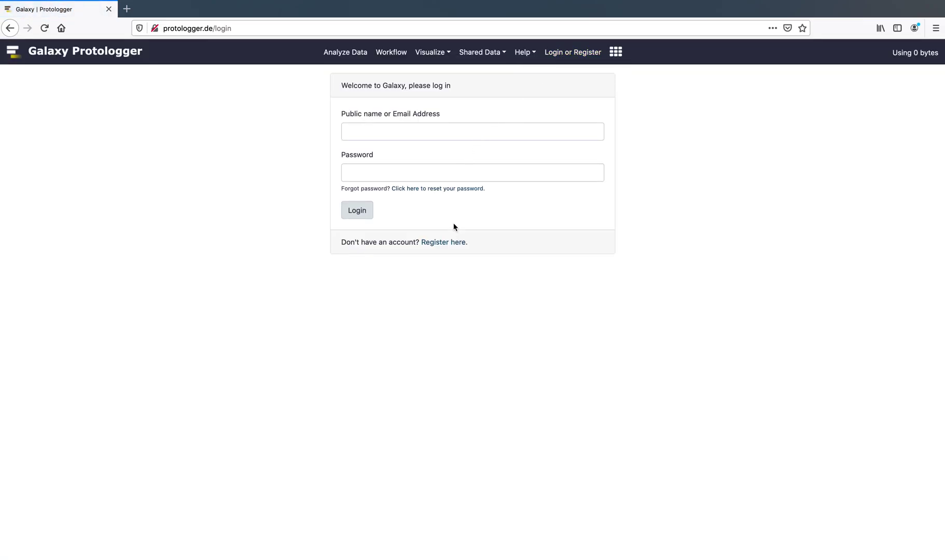
left_click(448, 246)
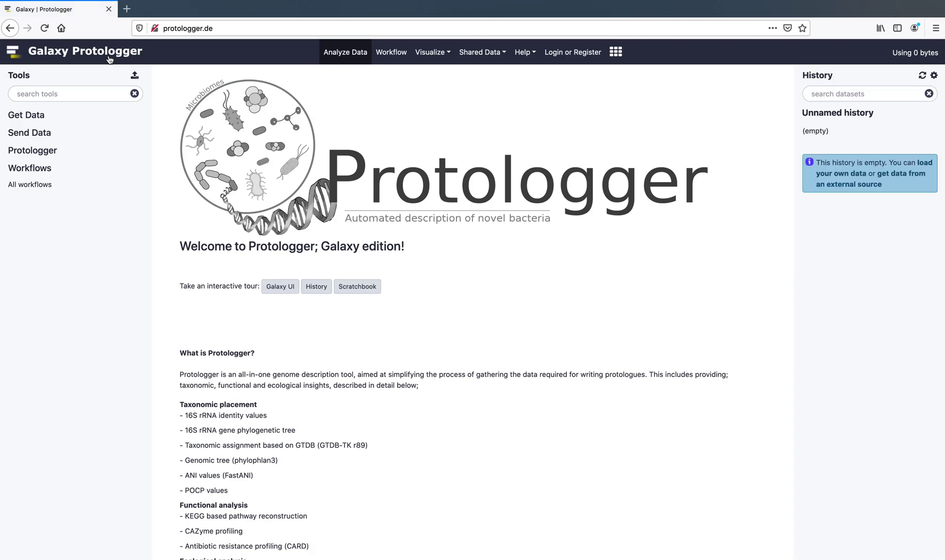
Step: Upload Genome.fna and 16S_rRNA_gene.fasta from the Desktop folder to the Galaxy history with auto-detected type, and close the upload dialog
left_click(37, 115)
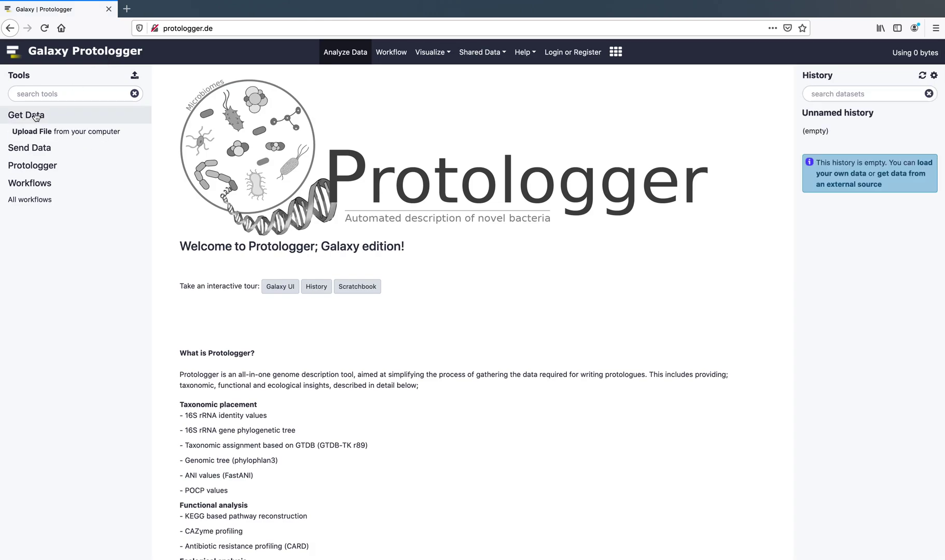
left_click(33, 132)
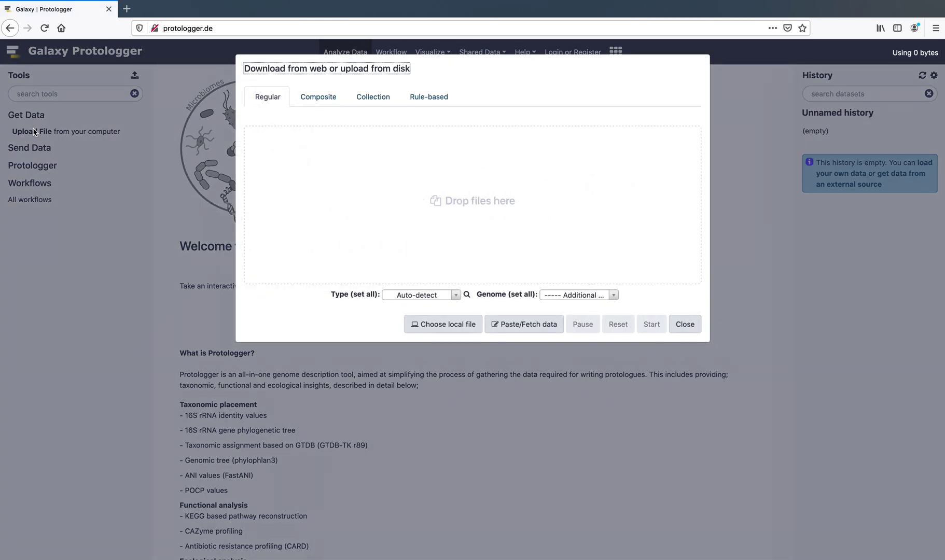
left_click(436, 324)
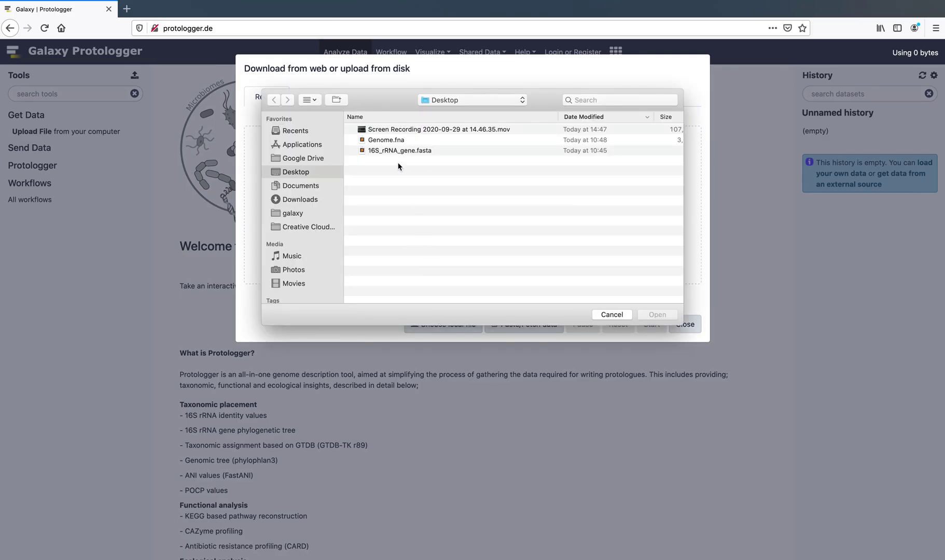
left_click(390, 143)
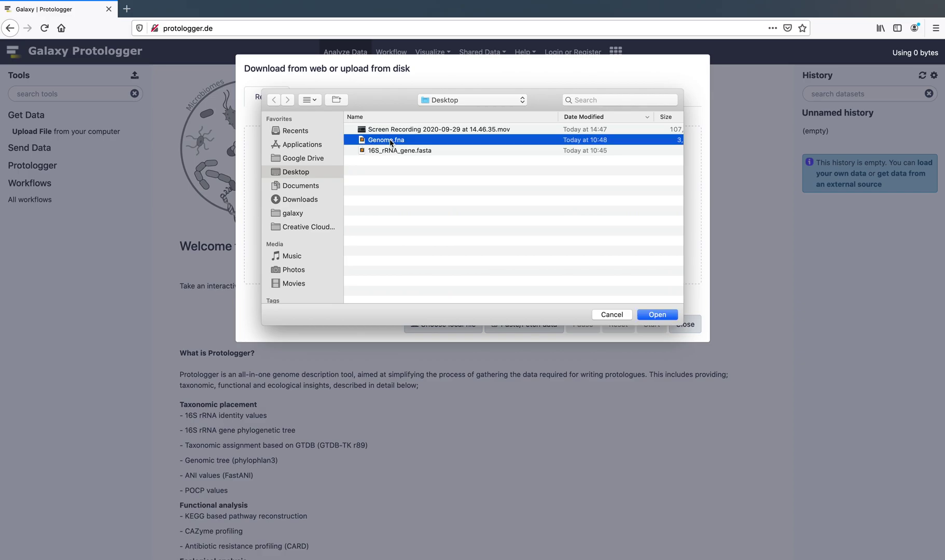
left_click(392, 152, "shift")
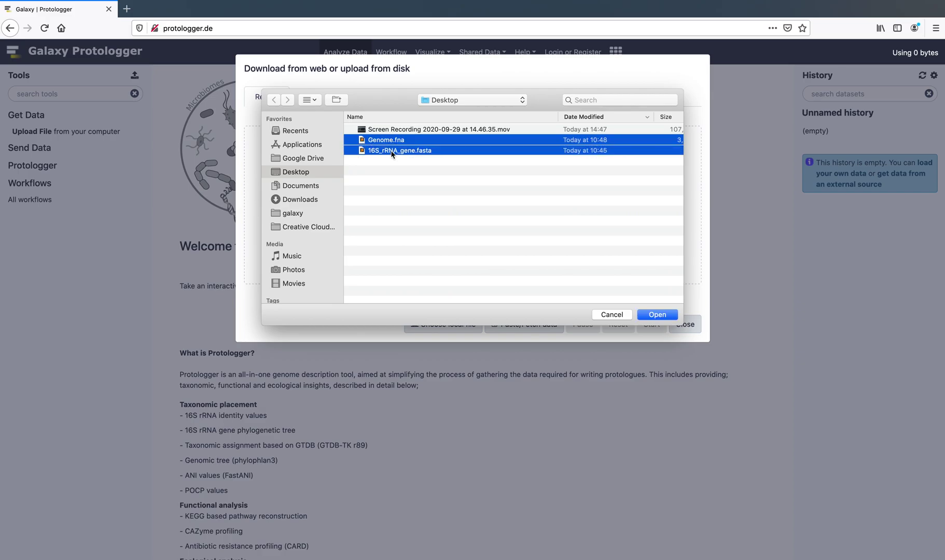
left_click(645, 317)
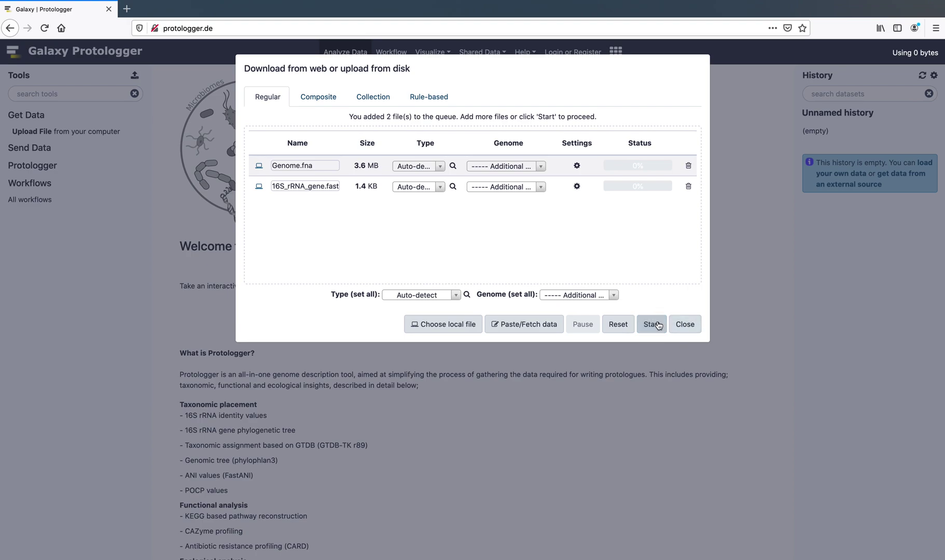
left_click(654, 324)
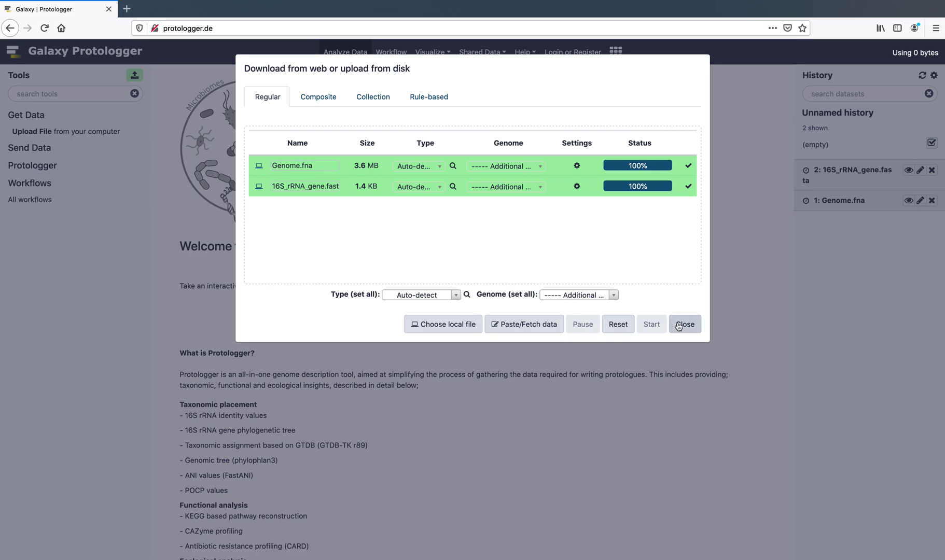
left_click(679, 325)
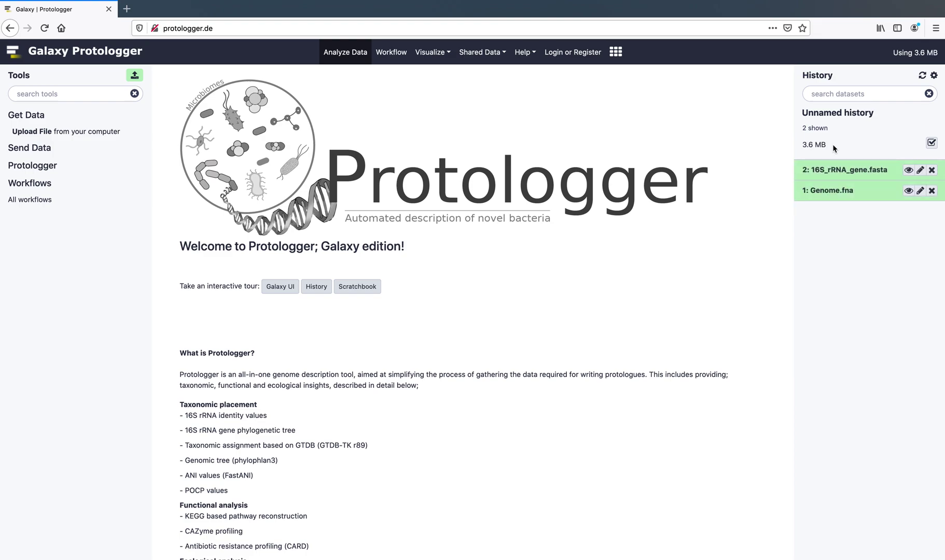
Step: Run the Protologger tool with 16S_rRNA_gene.fasta as the 16S rRNA gene input and Genome.fna as the genome input
left_click(68, 165)
left_click(52, 189)
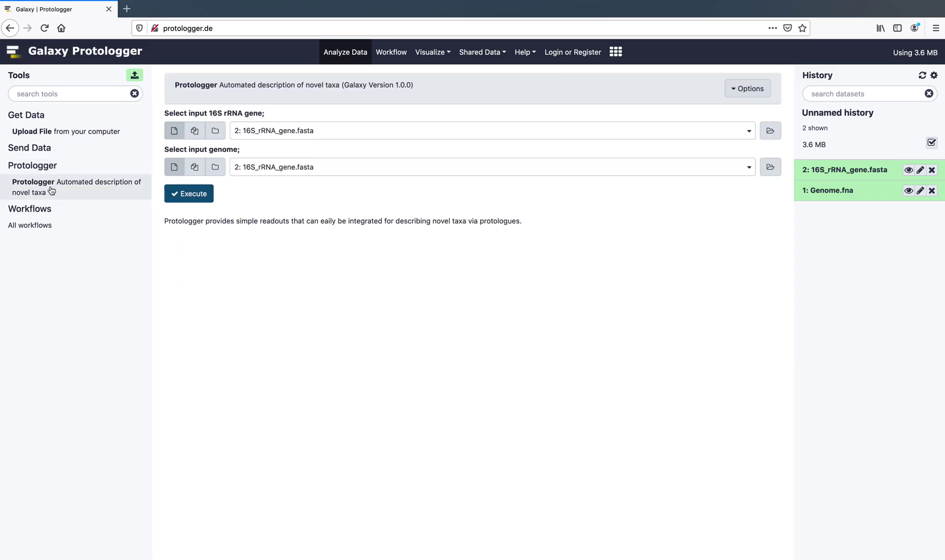
left_click(333, 177)
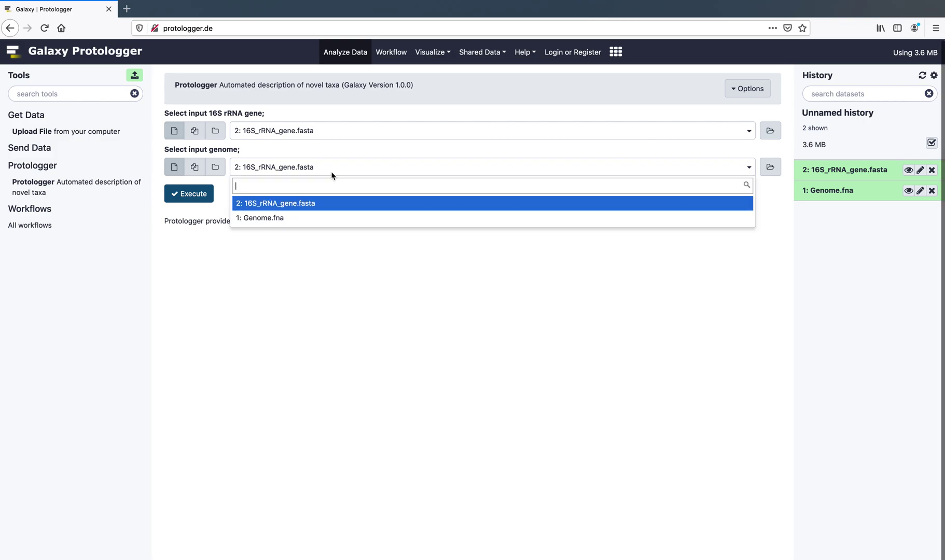
left_click(251, 221)
left_click(276, 136)
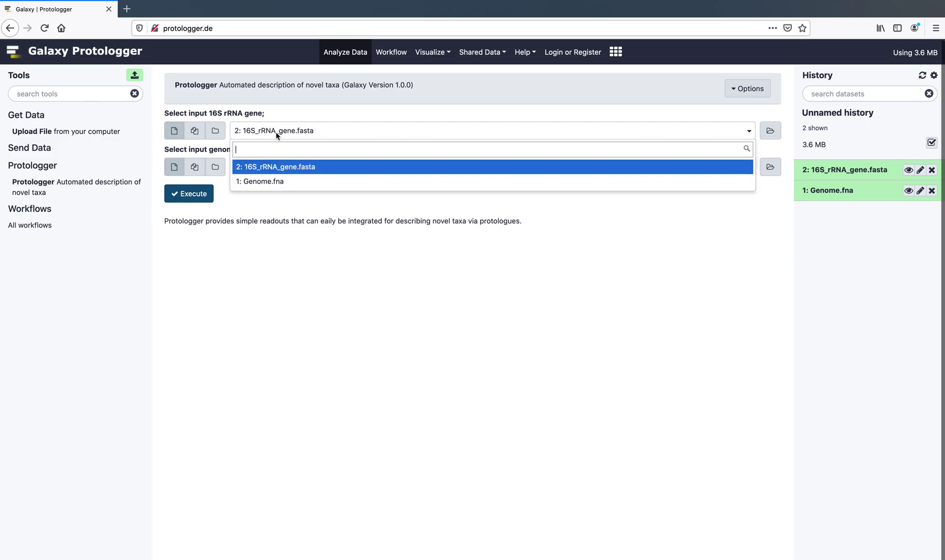
left_click(273, 167)
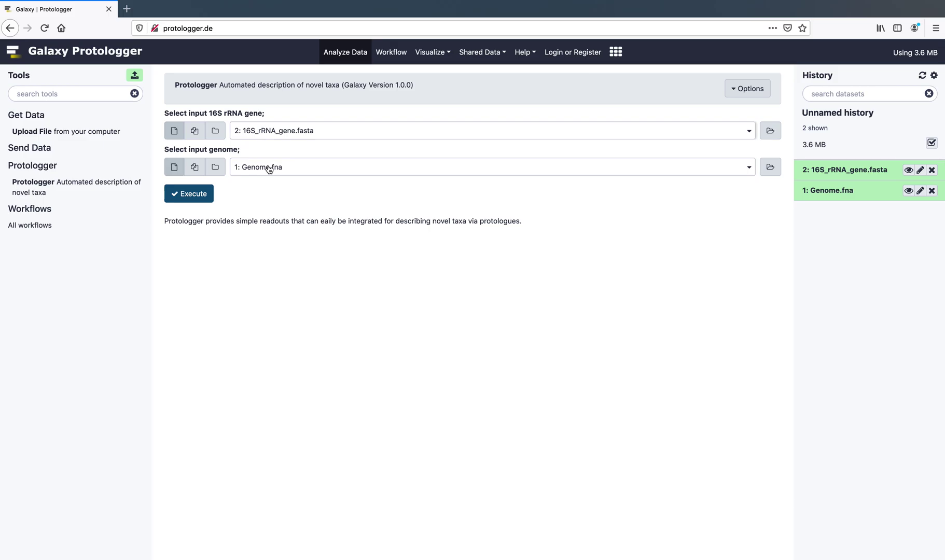
left_click(192, 195)
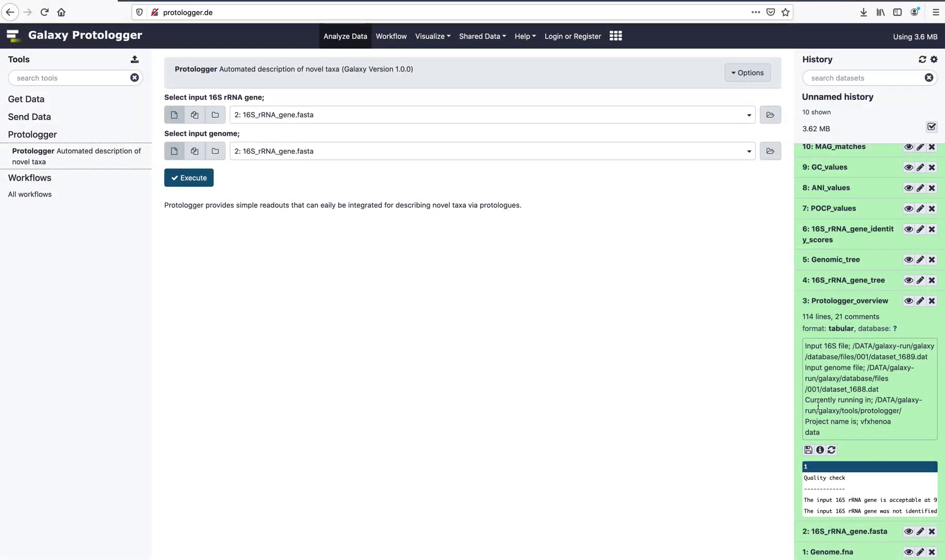
Step: View the Protologger_overview dataset and highlight the 16S rRNA gene completeness line and the best match's identity percentage
scroll(835, 402, "up", 1)
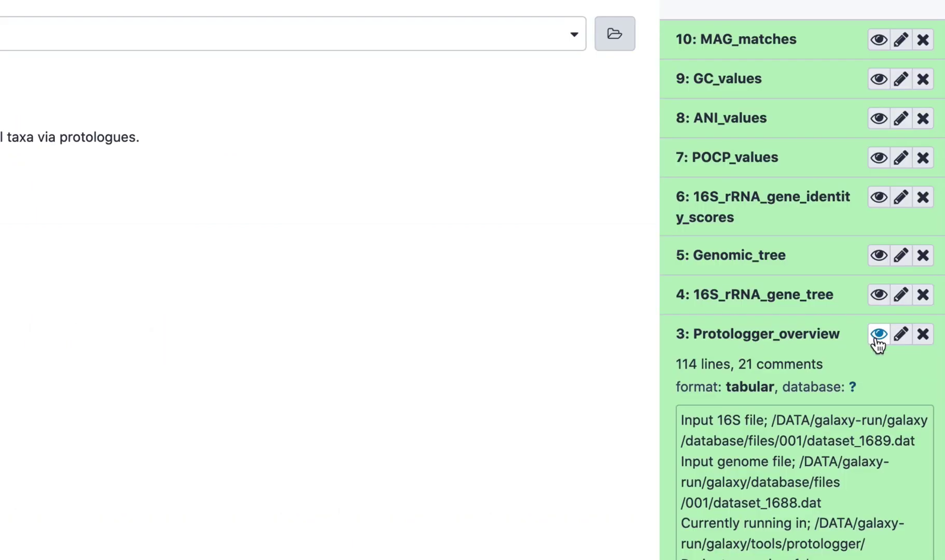
left_click(878, 334)
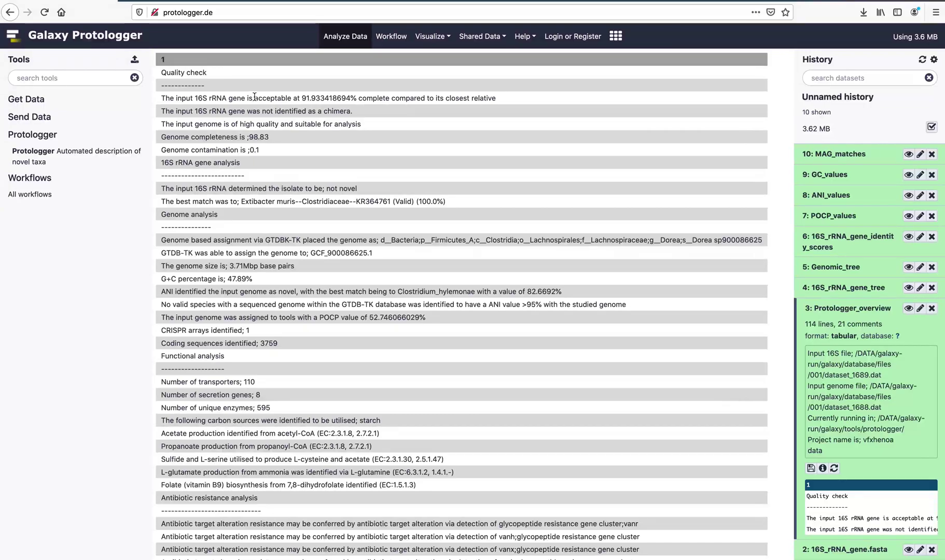
triple_click(254, 96)
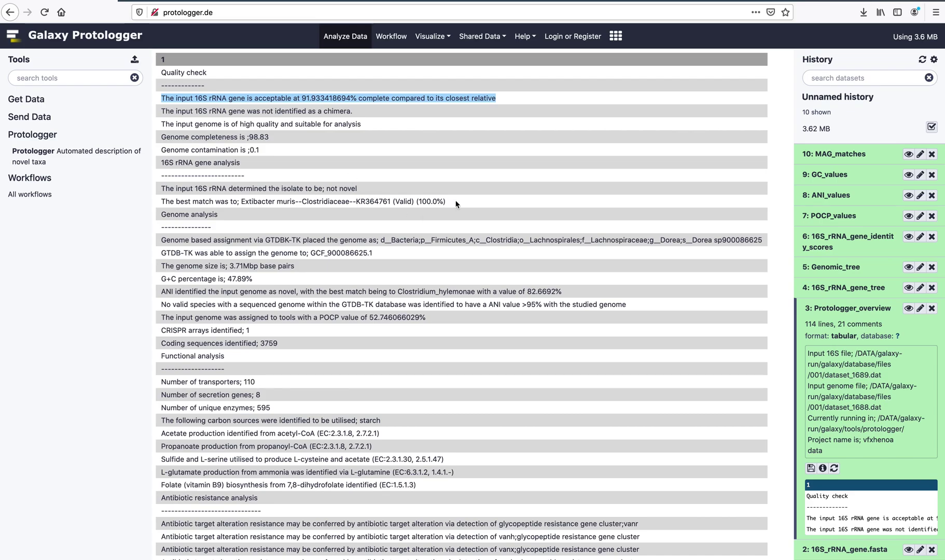
left_click_drag(451, 202, 418, 202)
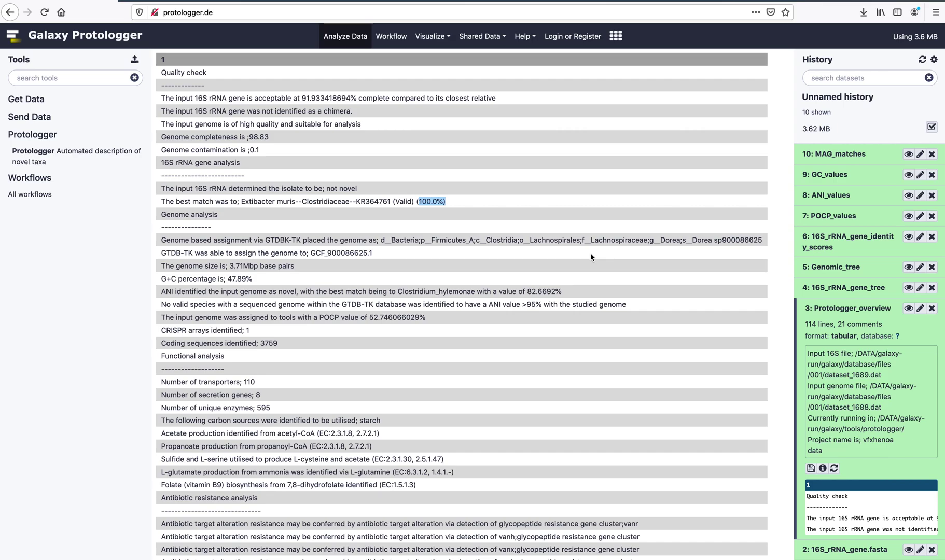
Step: Highlight the GTDB-TK species assignment, the ANI percentage and the POCP percentage in the genome analysis section
left_click(691, 239)
left_click_drag(692, 239, 763, 237)
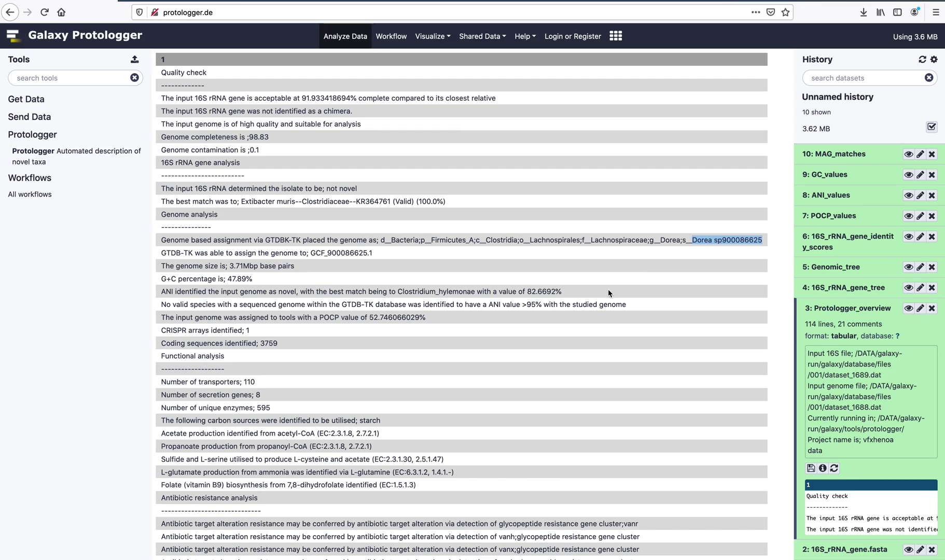
left_click(560, 292)
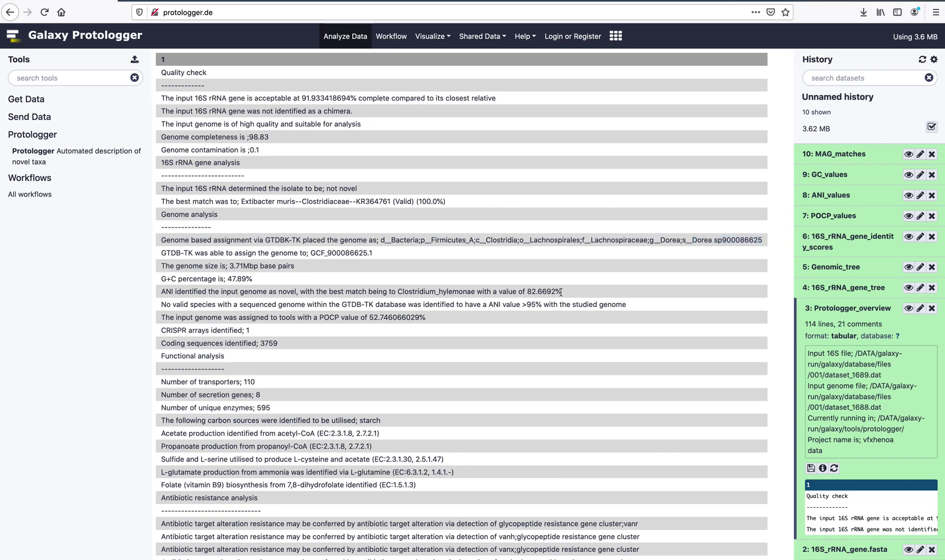
left_click_drag(561, 292, 528, 300)
left_click_drag(426, 317, 367, 319)
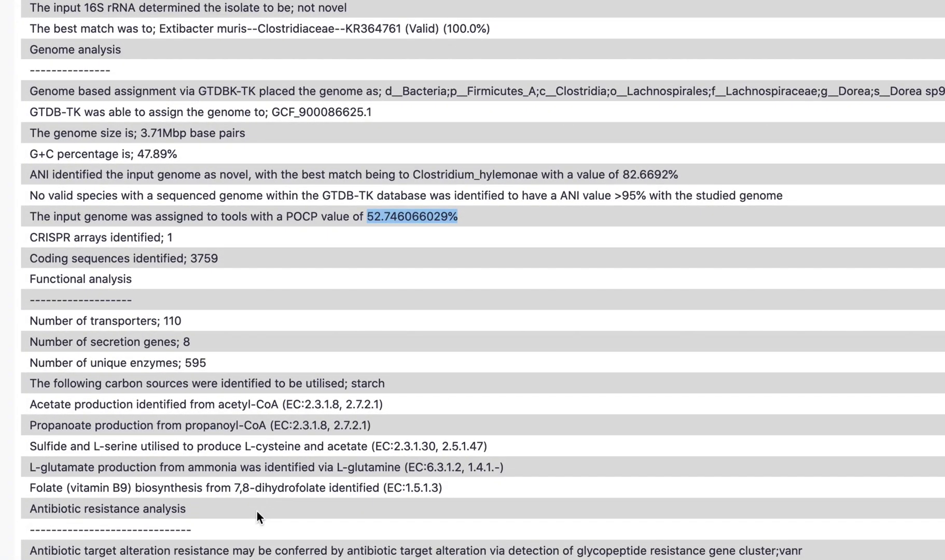
Step: Highlight the functional analysis section and the total CAZyme line in the overview
left_click_drag(256, 511, 14, 276)
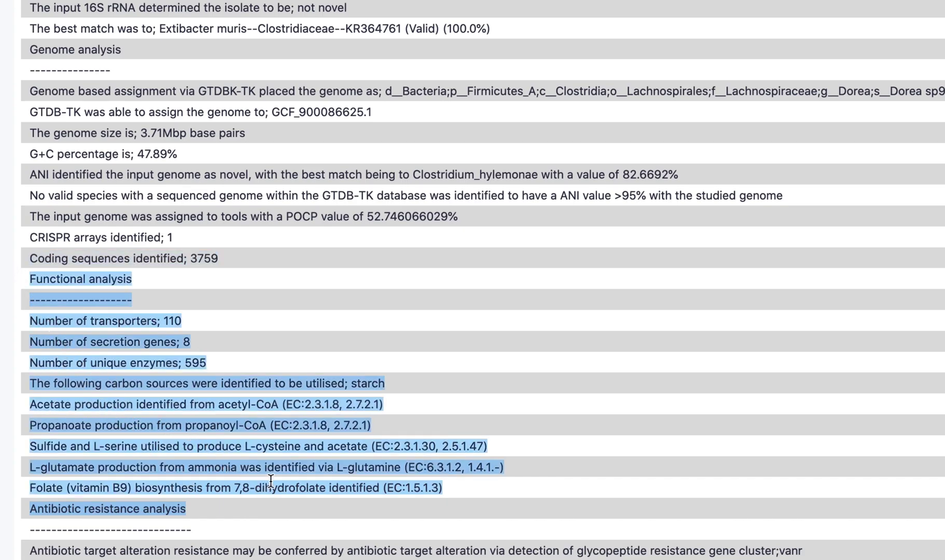
scroll(440, 500, "down", 3)
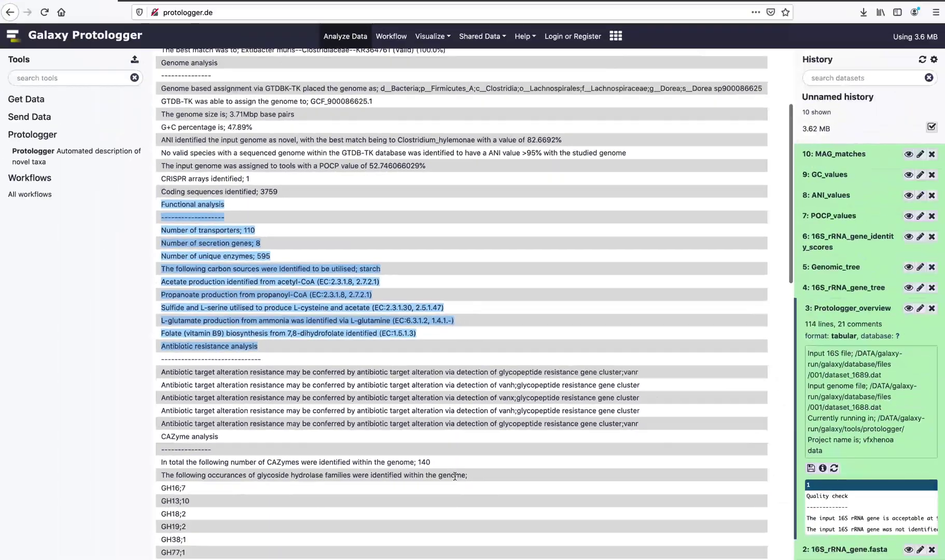
left_click(506, 559)
scroll(455, 477, "down", 2)
left_click_drag(445, 415, 153, 424)
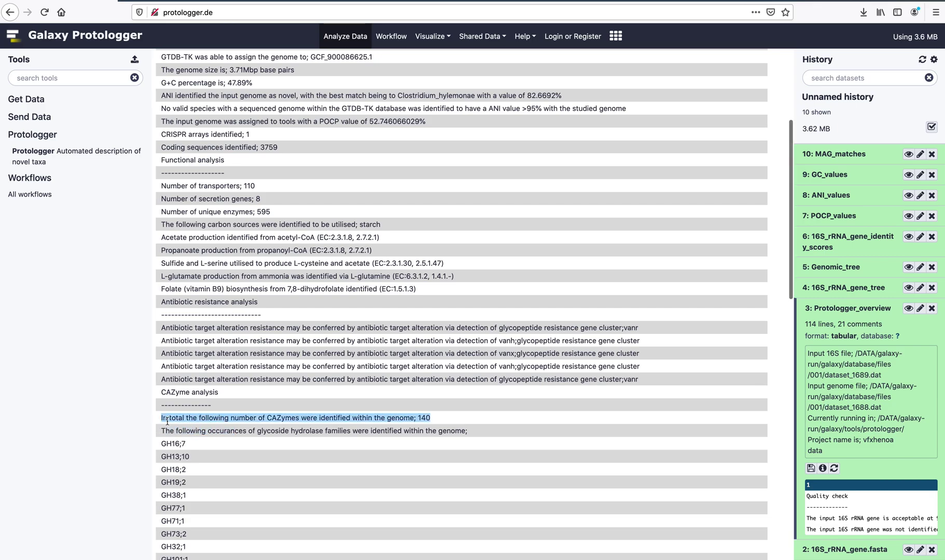
Step: Examine the CAZyme family listings and the ecological analysis at the end of the overview
left_click(339, 483)
scroll(339, 482, "down", 4)
scroll(339, 485, "down", 15)
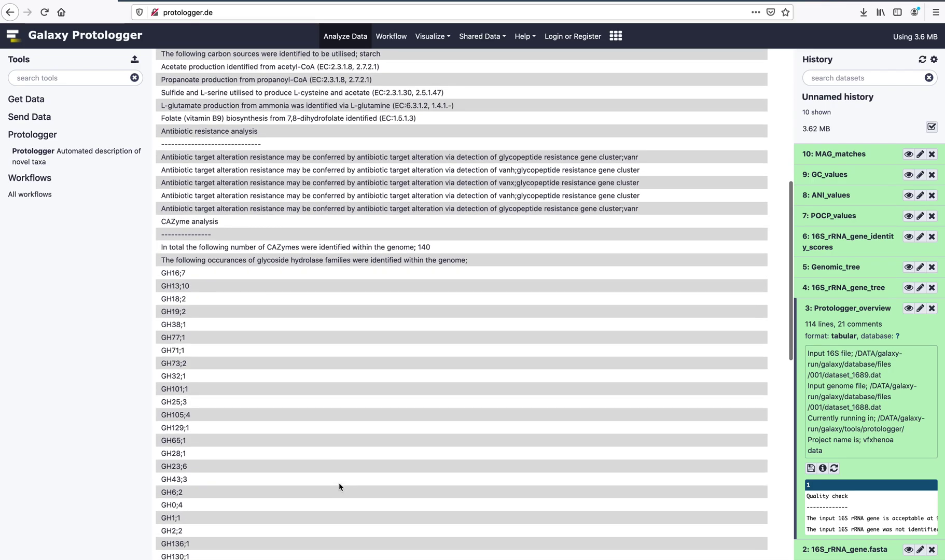
scroll(339, 482, "down", 7)
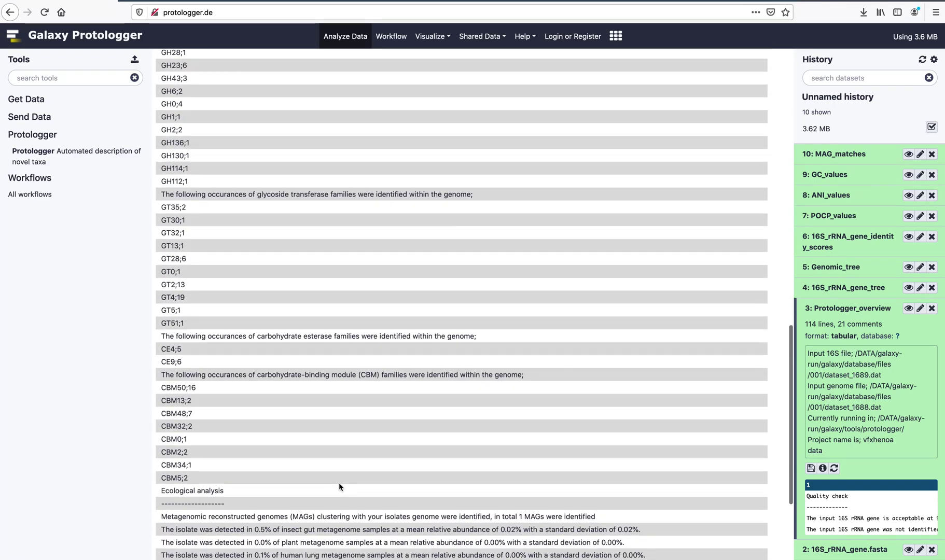
scroll(340, 485, "down", 5)
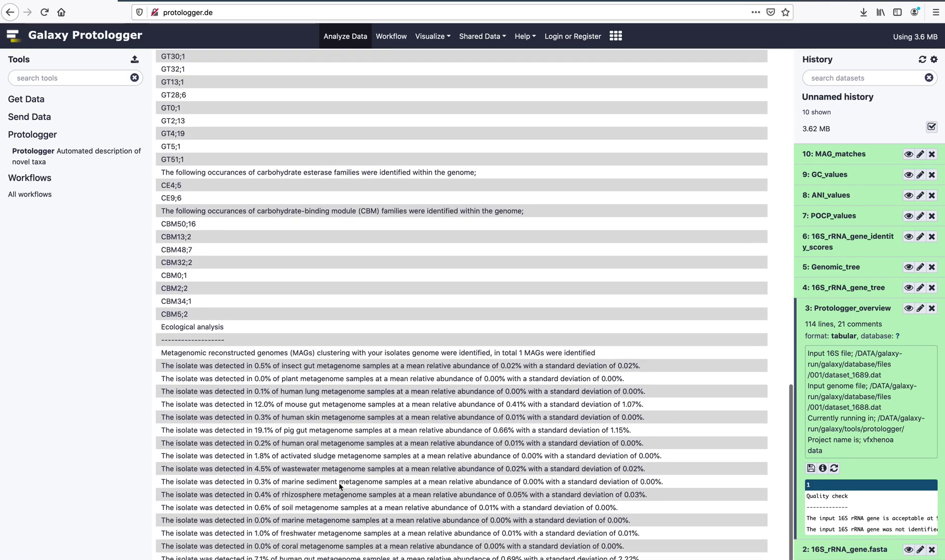
scroll(339, 484, "down", 1)
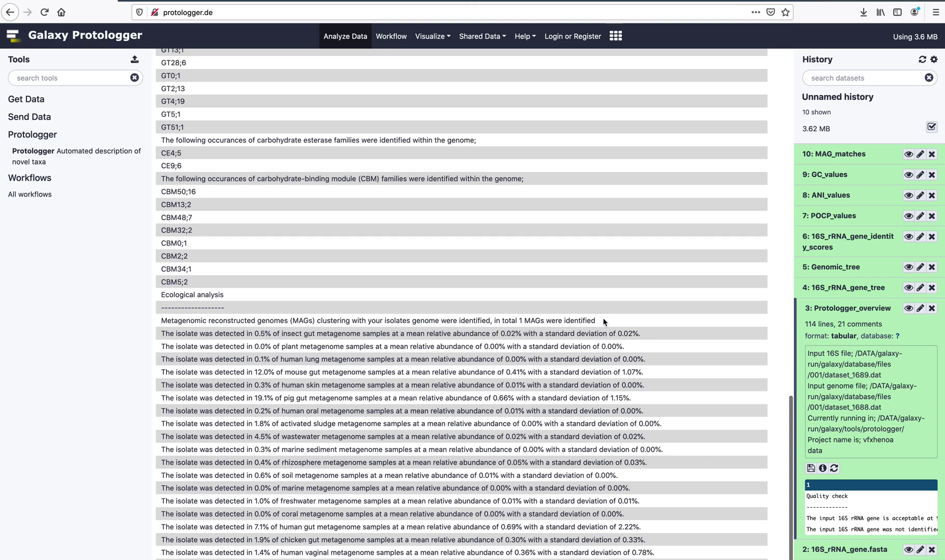
Step: Highlight the metagenomic reconstructed genomes (MAGs) line and the mouse gut detection line in the overview's ecological analysis
left_click_drag(603, 317, 144, 327)
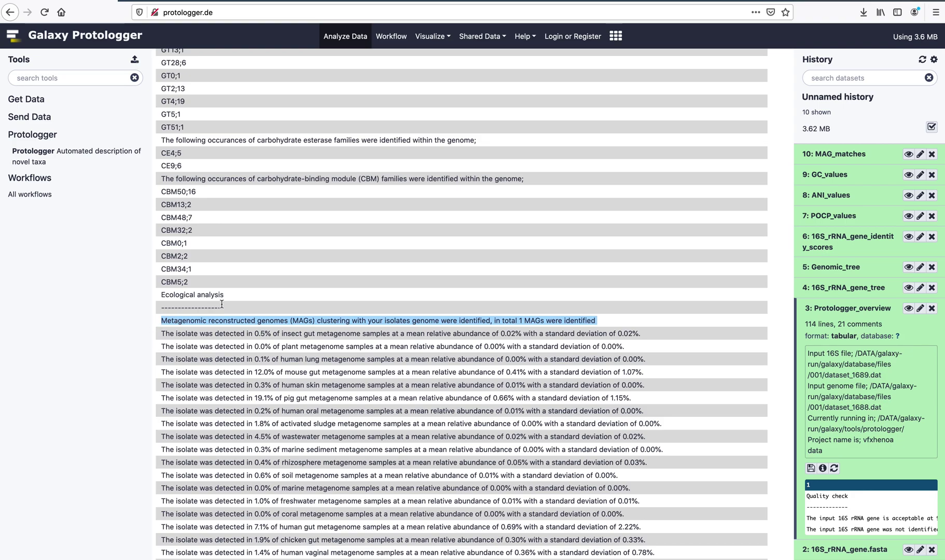
left_click(714, 371)
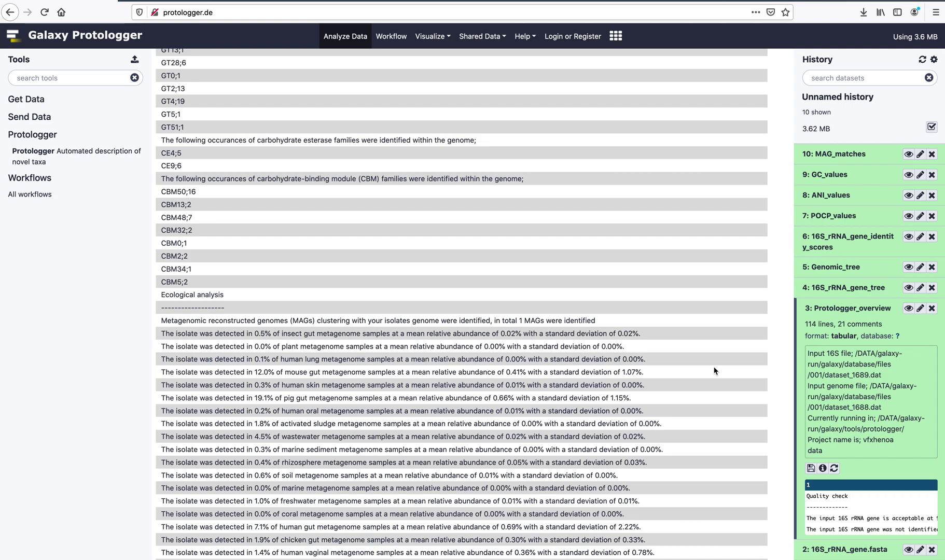
triple_click(641, 372)
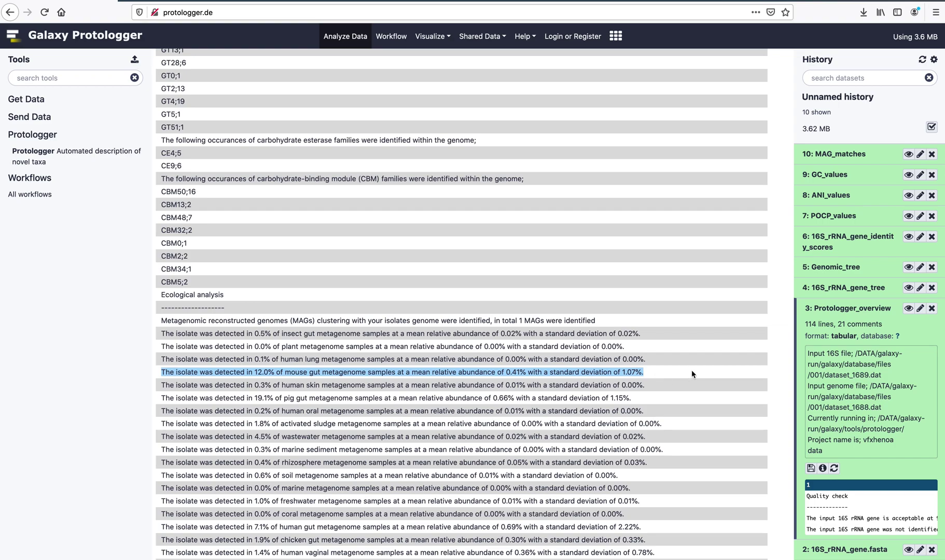
Step: View the 16S_rRNA_gene_tree dataset and download it as a newick file
left_click(908, 288)
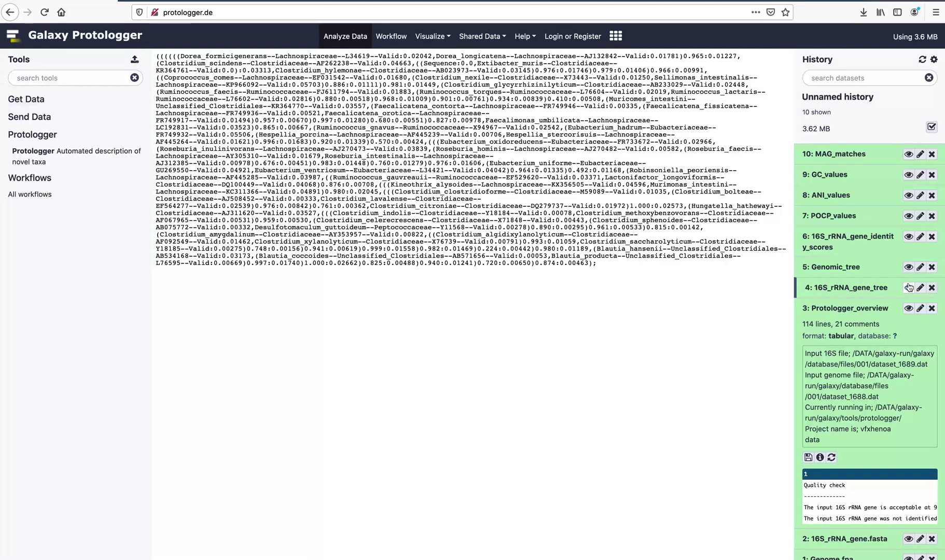
left_click(870, 288)
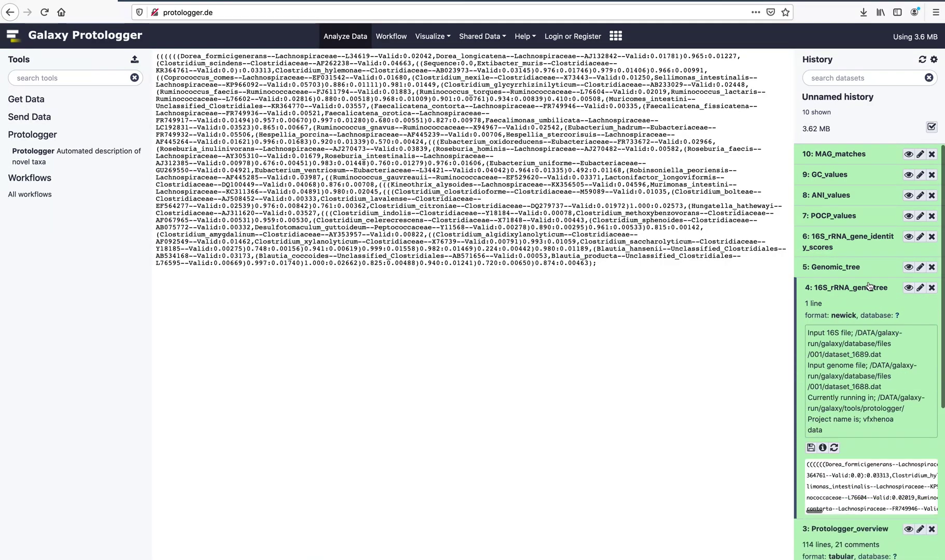
left_click(811, 448)
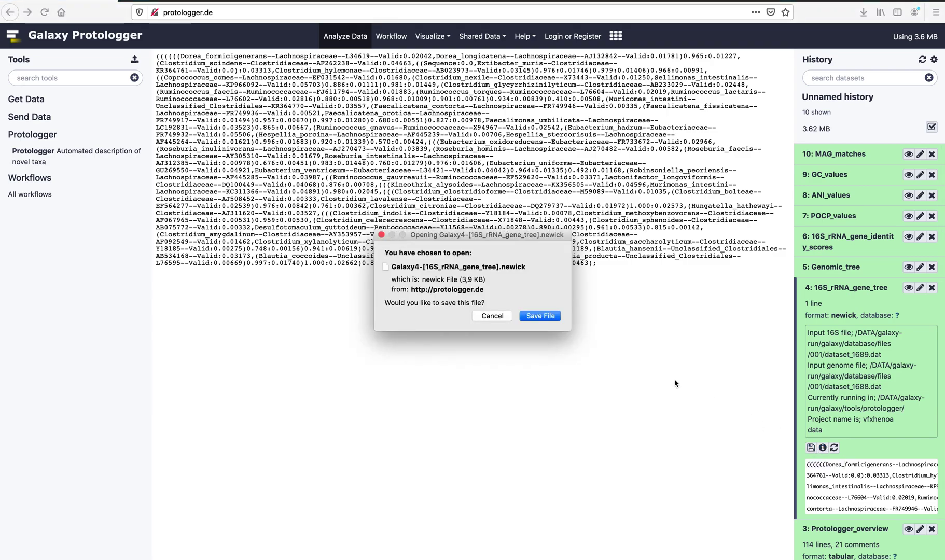
left_click(538, 316)
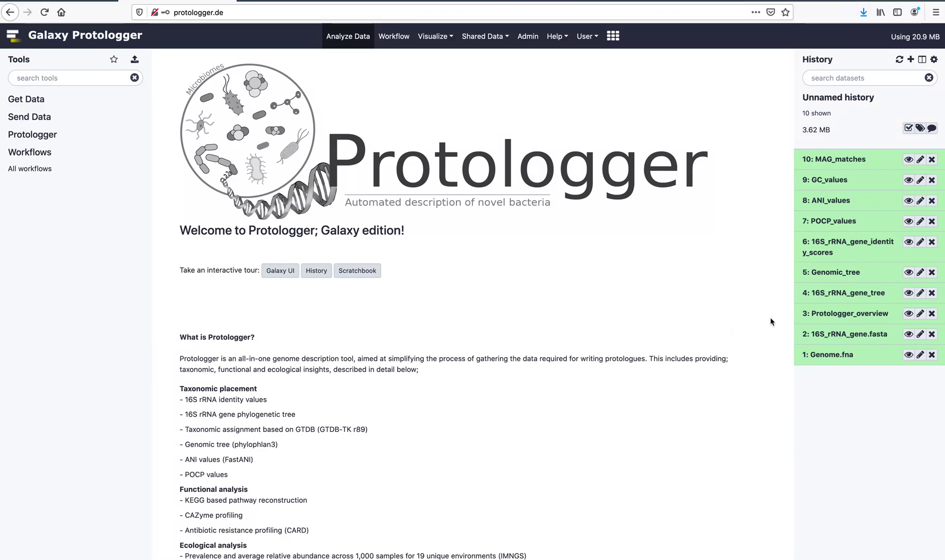
Step: Visualize the 16S_rRNA_gene_tree dataset with Phylogenetic Tree Visualization
left_click(826, 295)
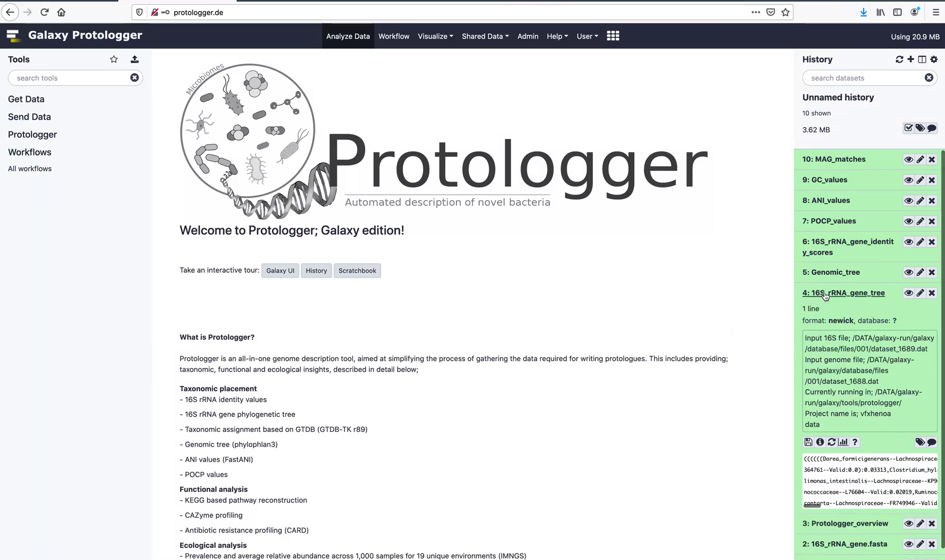
left_click(844, 444)
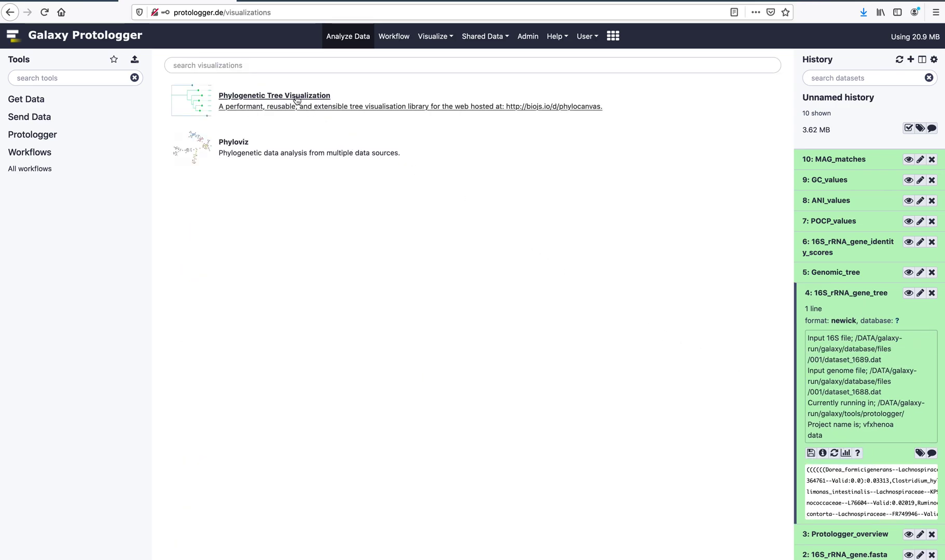
left_click(297, 100)
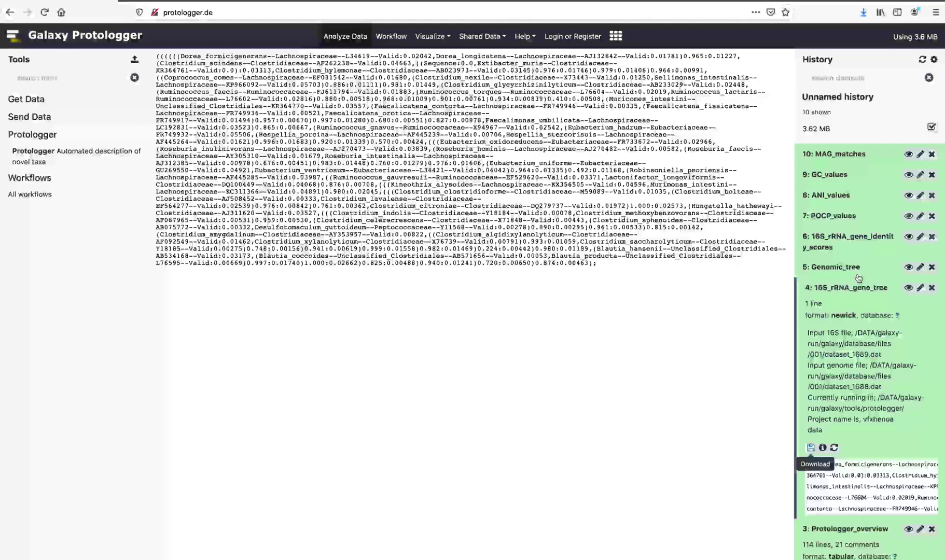
Step: Expand the Genomic_tree dataset's details and view the species similarity table in 16S_rRNA_gene_identity_scores
left_click(840, 269)
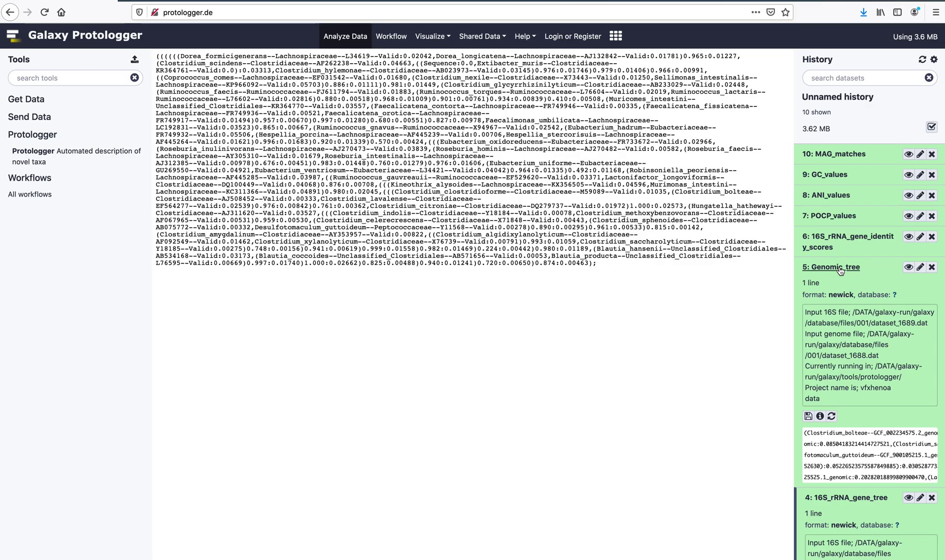
left_click(835, 240)
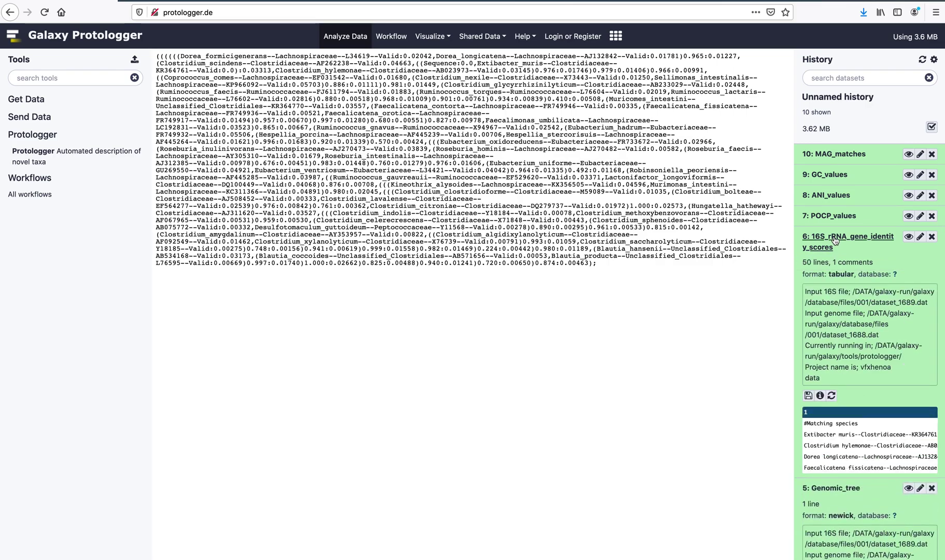
left_click(909, 237)
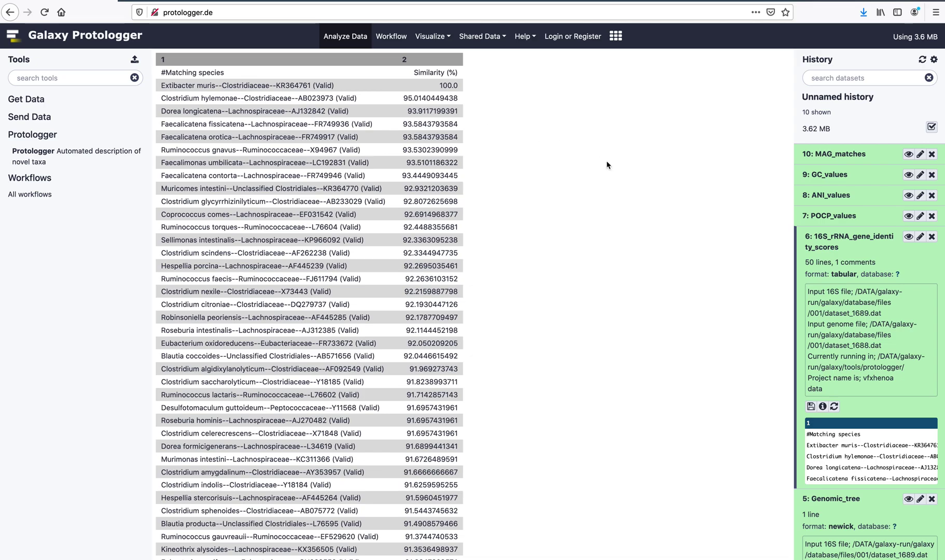
Step: View the POCP_values dataset and look through its genus comparisons against the input genome
left_click(908, 217)
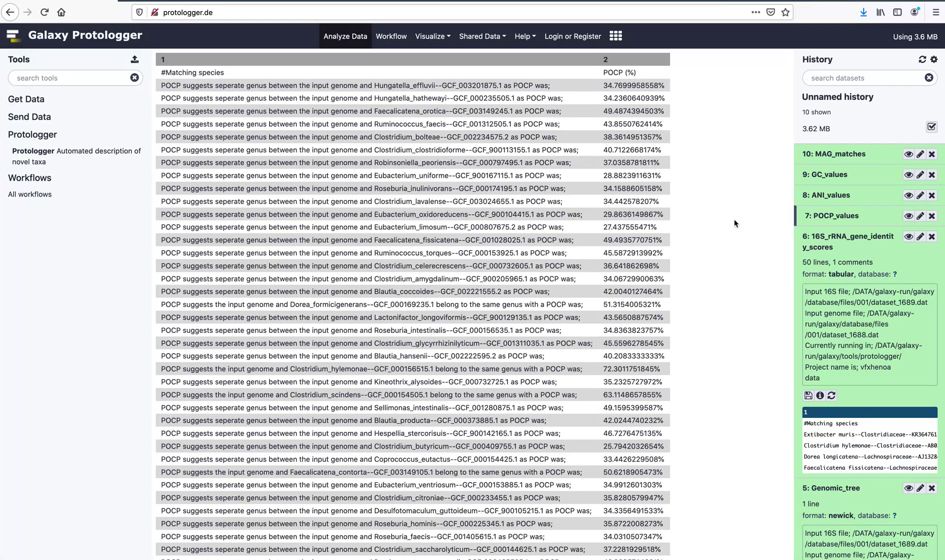
scroll(734, 223, "down", 3)
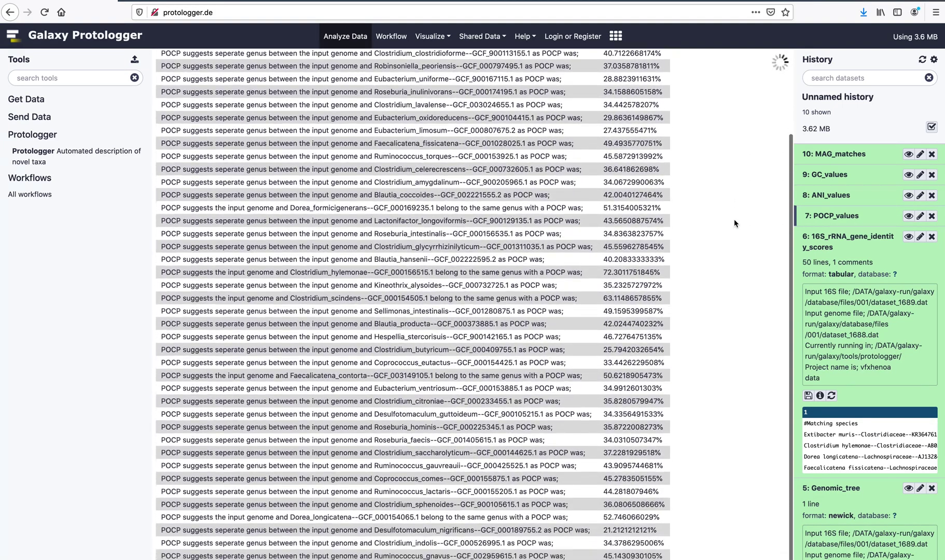
scroll(735, 223, "down", 1)
scroll(734, 223, "down", 1)
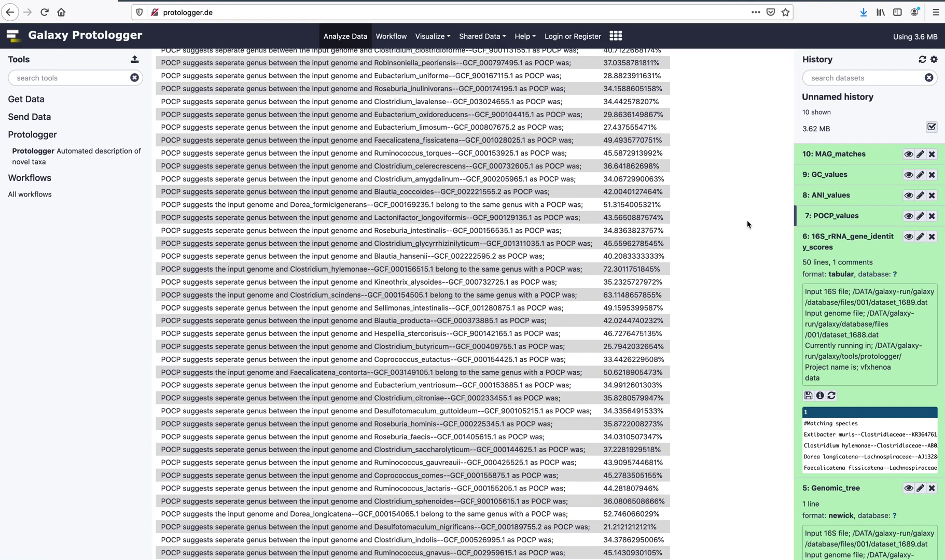
Step: View the ANI_values dataset, and look through the GC percentages per species in GC_values
left_click(908, 195)
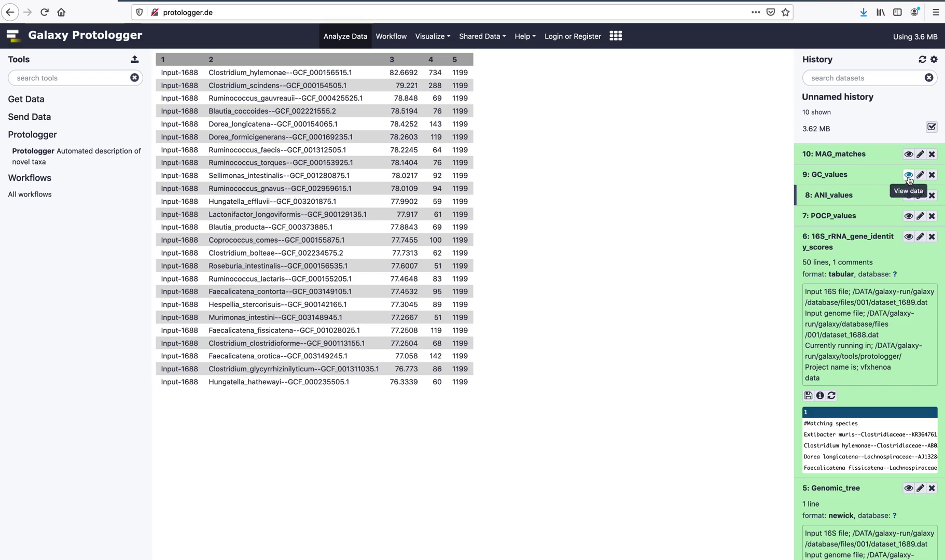
left_click(908, 176)
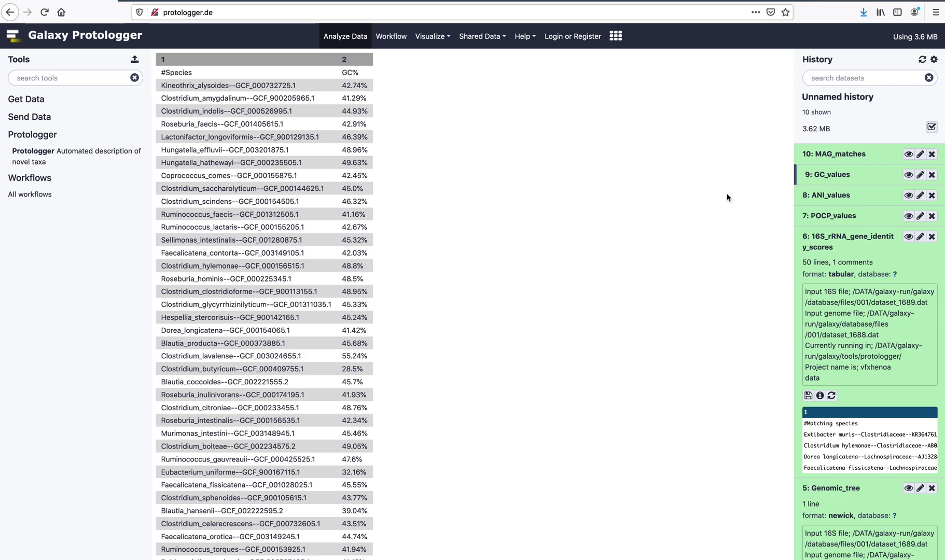
scroll(630, 235, "down", 3)
scroll(630, 233, "down", 1)
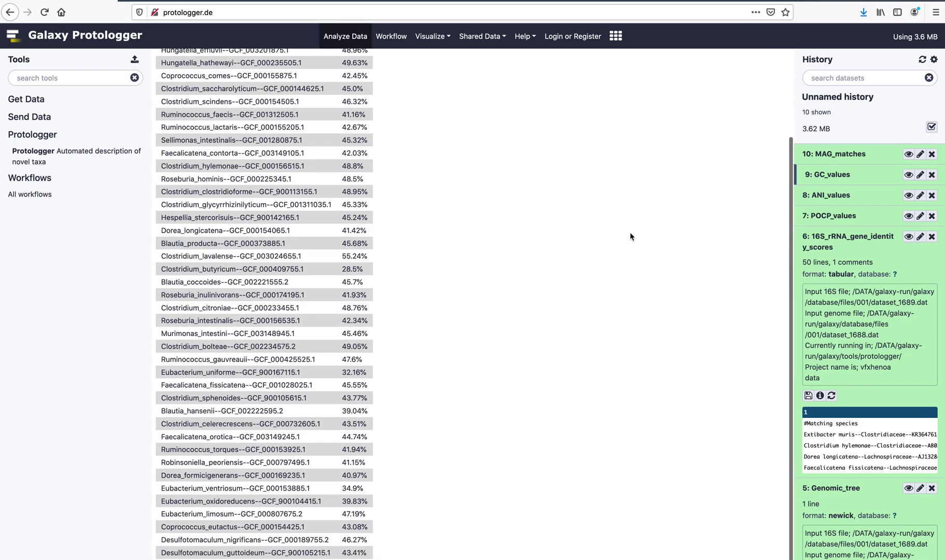
Step: View the MAG_matches dataset and highlight the matching MAG's sample meta-data
left_click(907, 155)
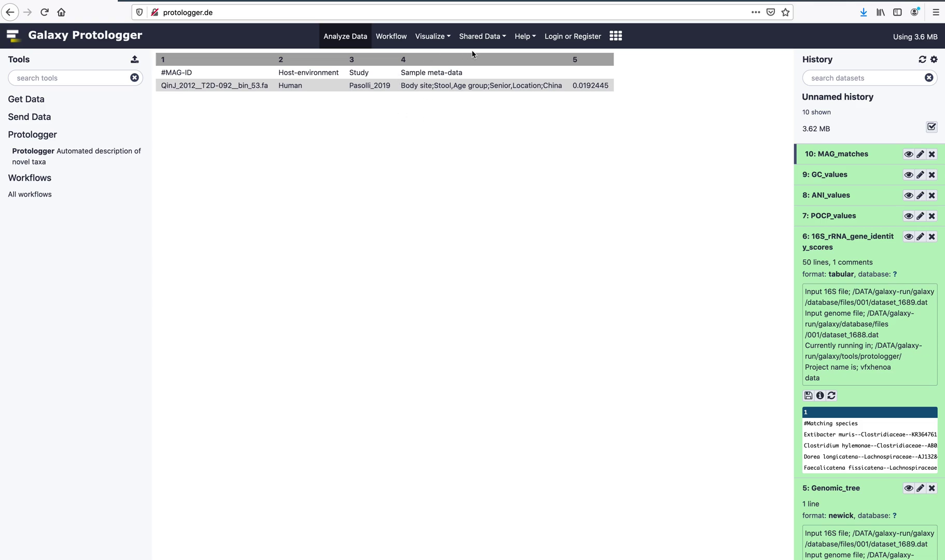
triple_click(453, 86)
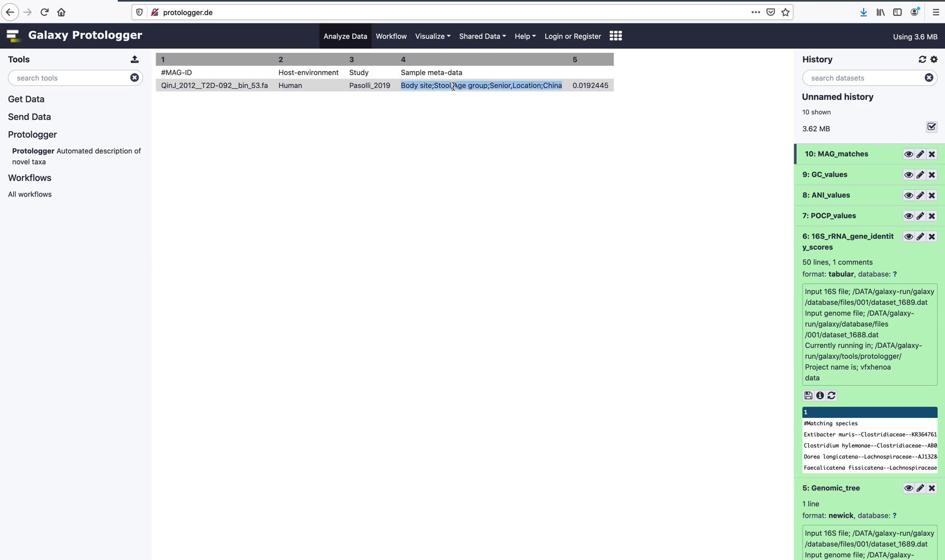